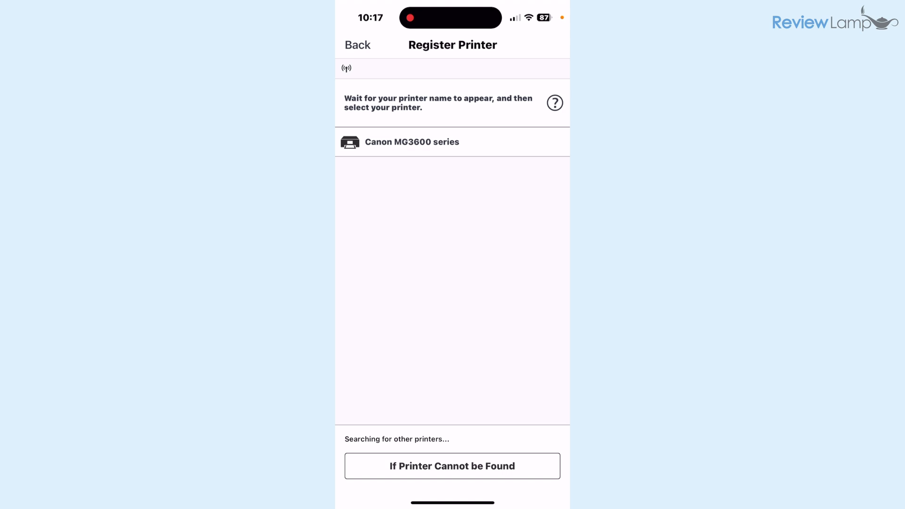
# - Register the Canon MG3600 series printer in the phone app and look through the available home-screen functions
pyautogui.click(412, 142)
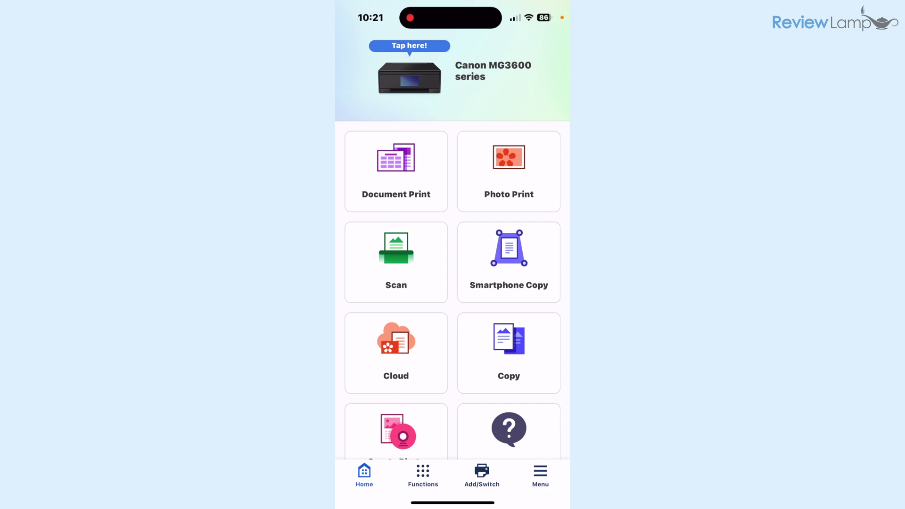
pyautogui.scroll(-3, 453, 291)
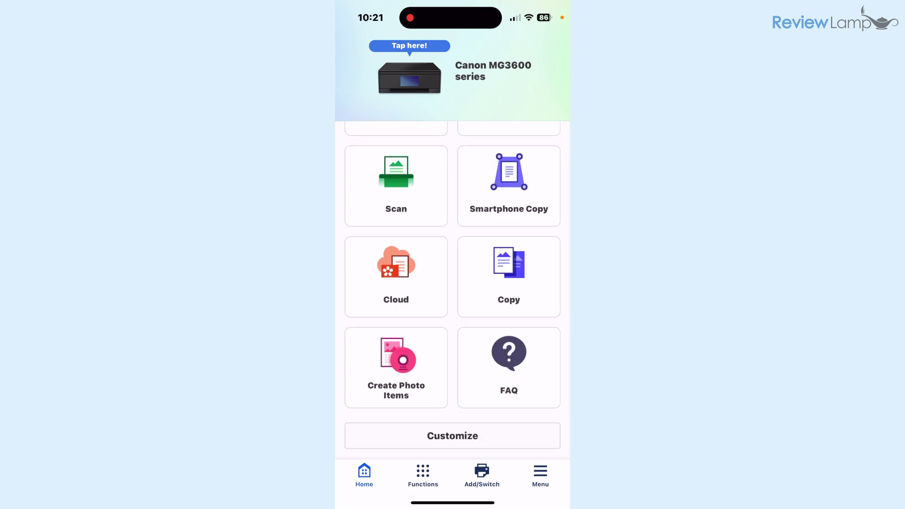
pyautogui.scroll(3, 452, 290)
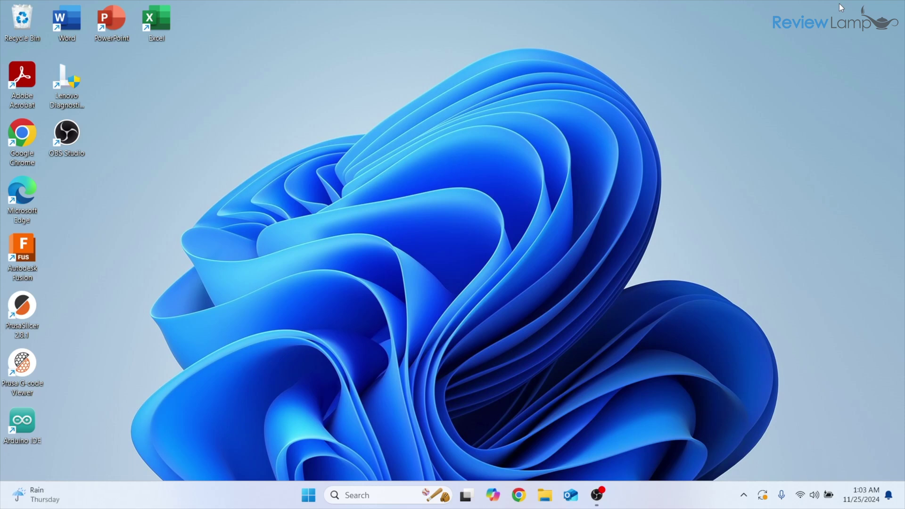
# - Switch to Chrome on the computer, go to canon.com/ijsetup and open the Set Up section
pyautogui.click(521, 504)
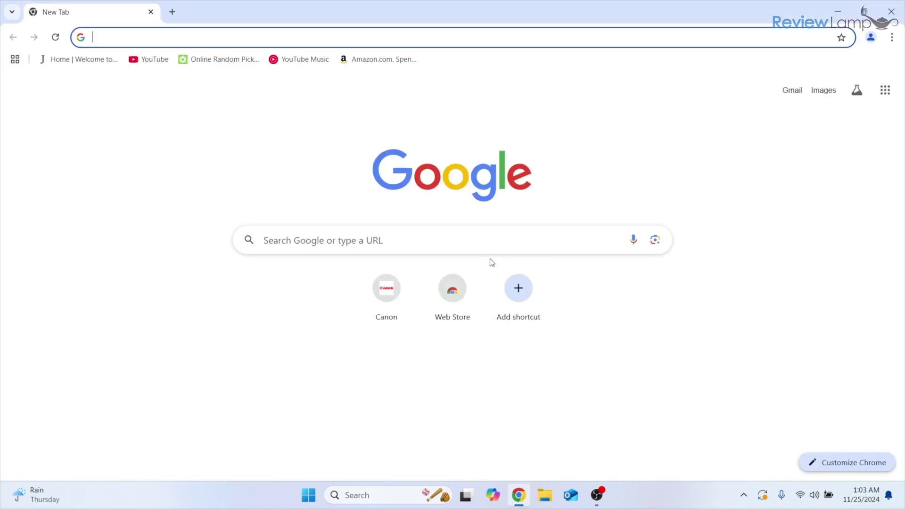
pyautogui.write('canon.com/ijsetup')
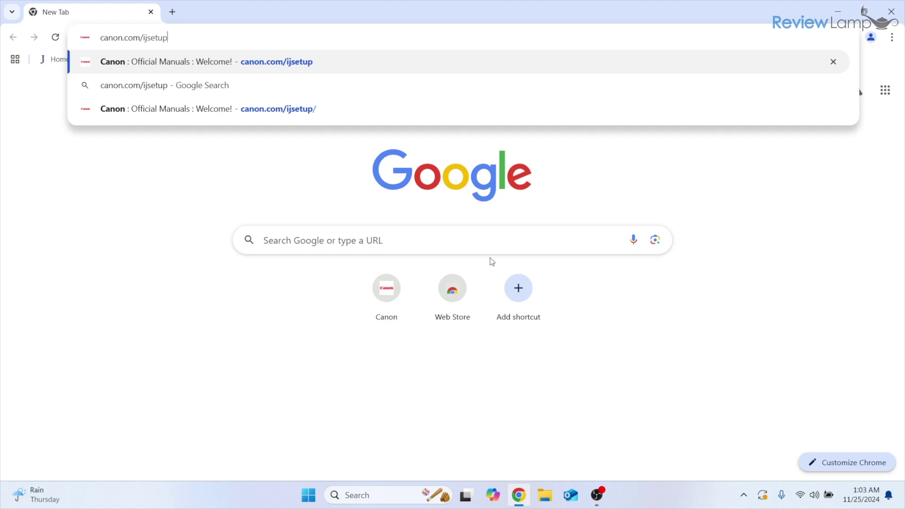
pyautogui.press('Return')
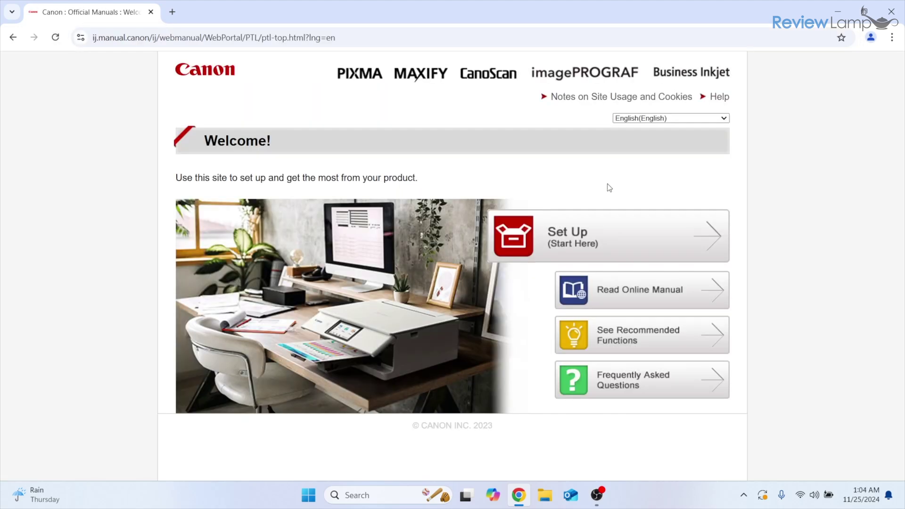
pyautogui.click(594, 244)
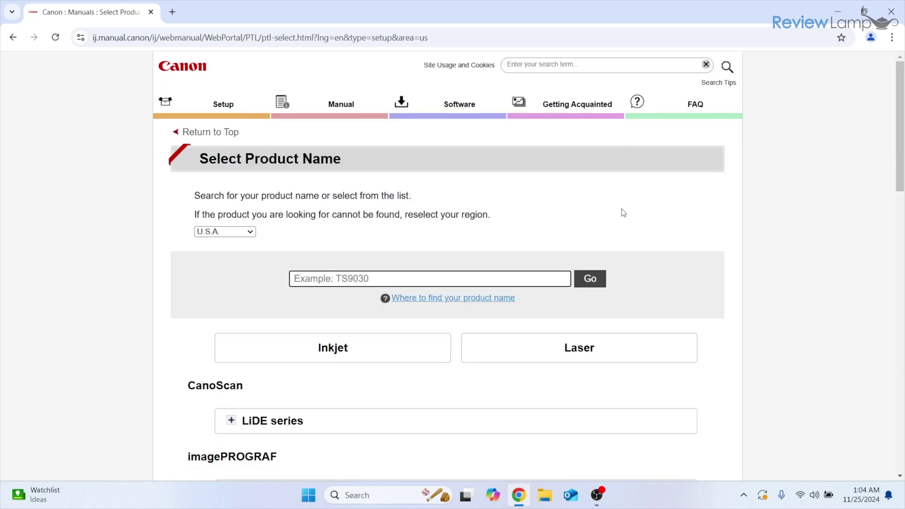
# - Find the MG3620 by product name and open its setup page
pyautogui.write('m')
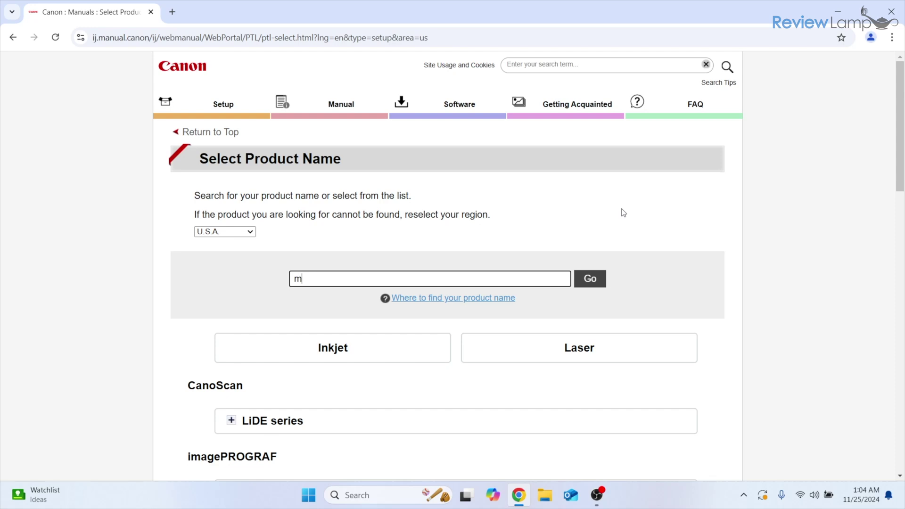
pyautogui.write('g3620')
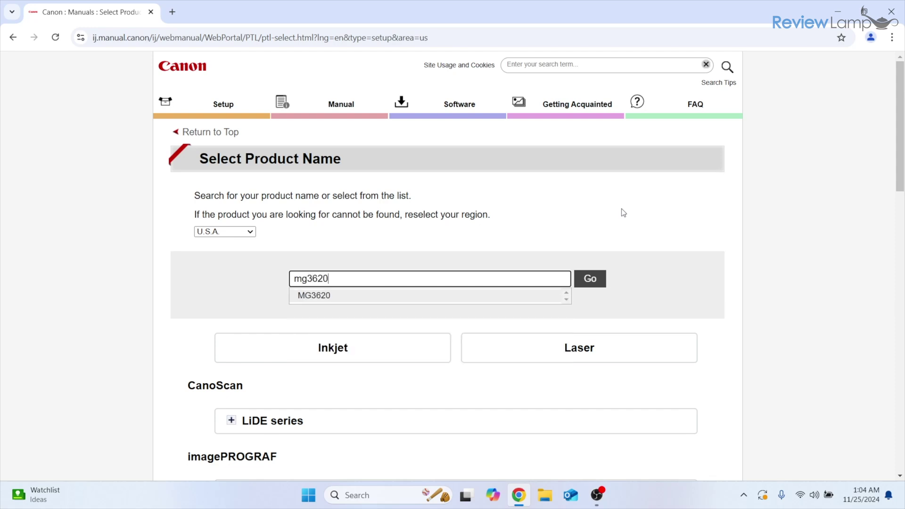
pyautogui.click(507, 297)
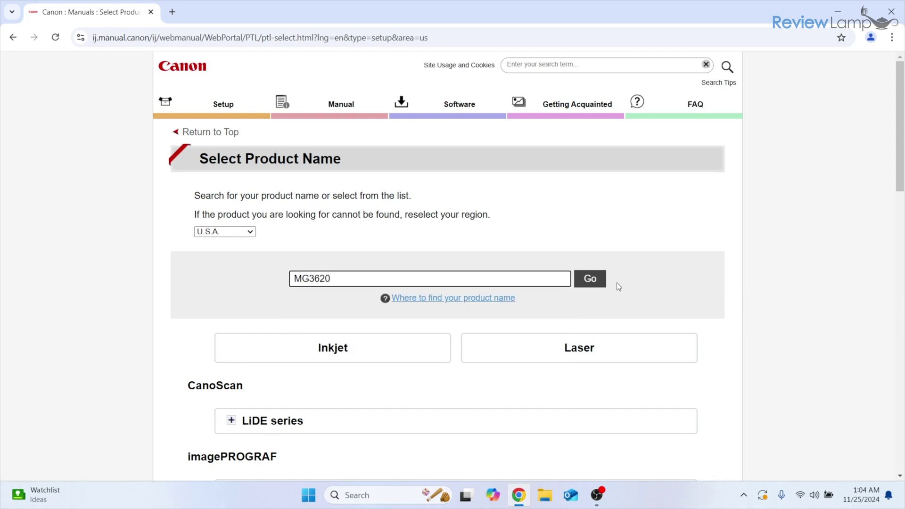
pyautogui.click(600, 279)
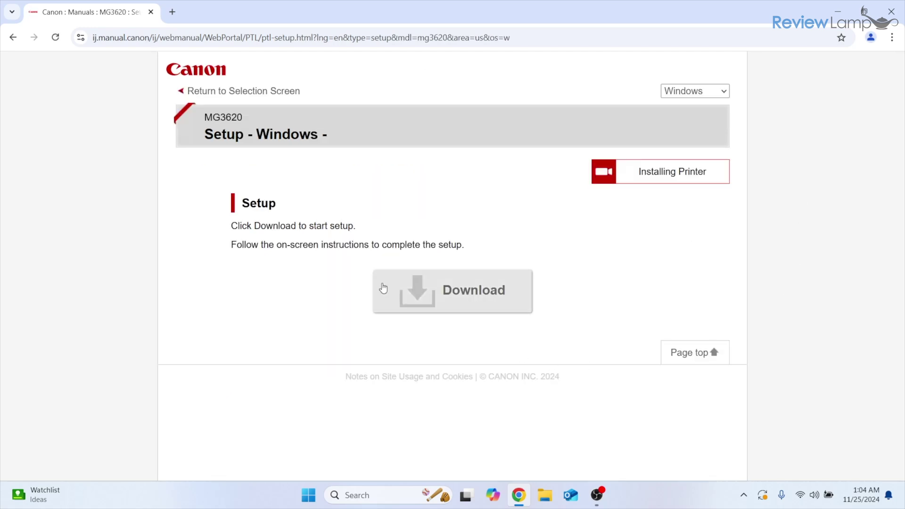
# - Download the MG3620 setup file for Windows and launch the downloaded installer
pyautogui.click(480, 297)
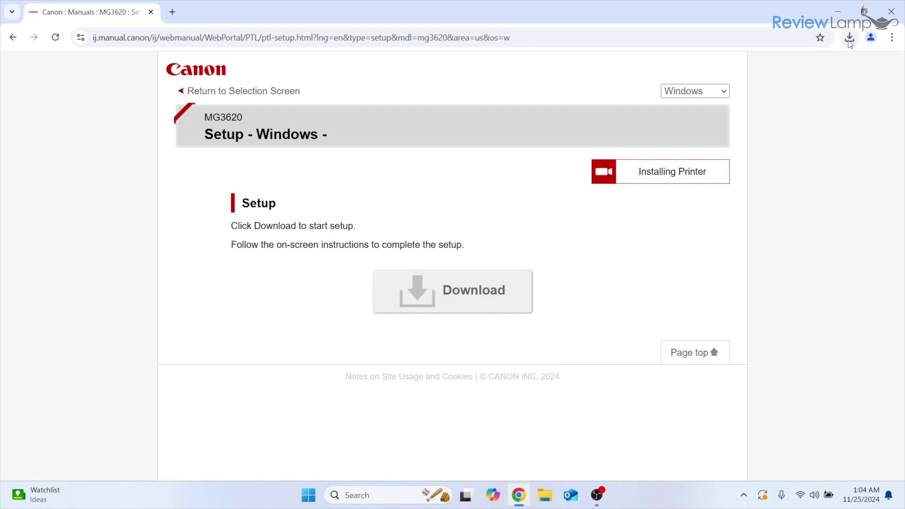
pyautogui.click(849, 40)
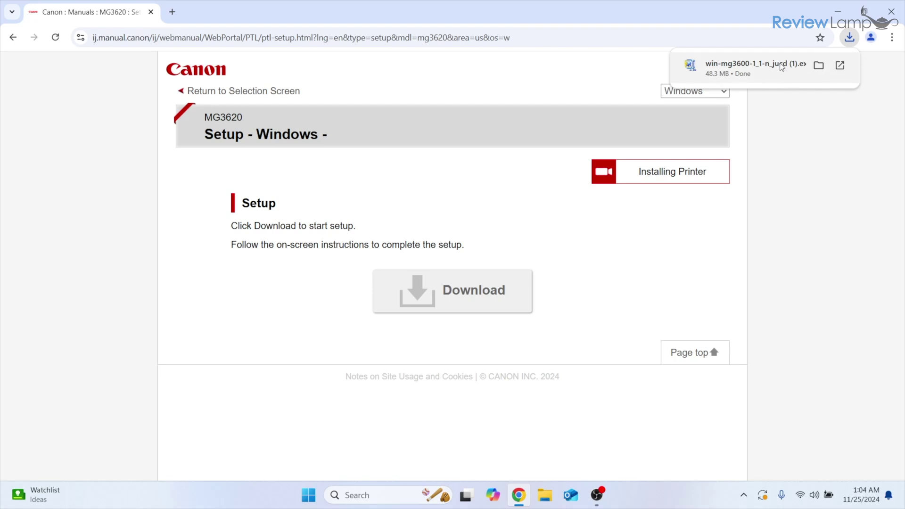
pyautogui.click(841, 66)
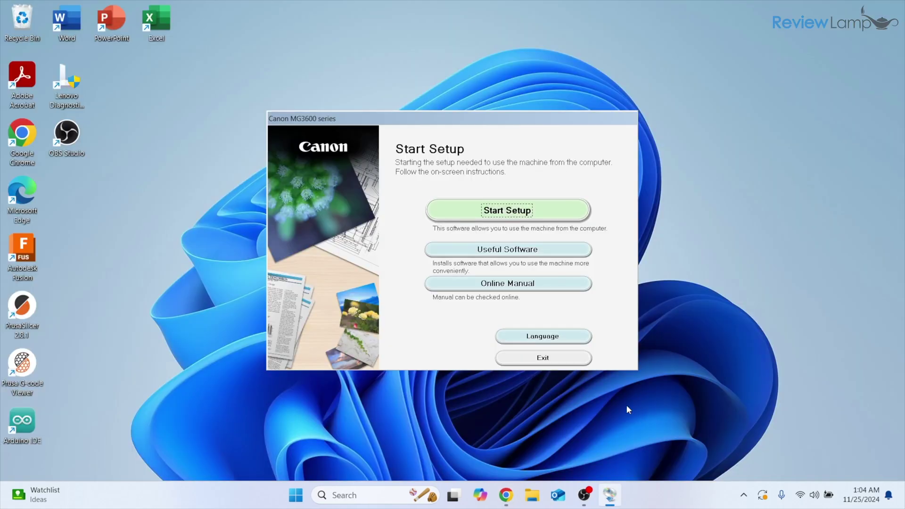
# - Start the setup with United States as the country and accept the license agreement
pyautogui.click(493, 214)
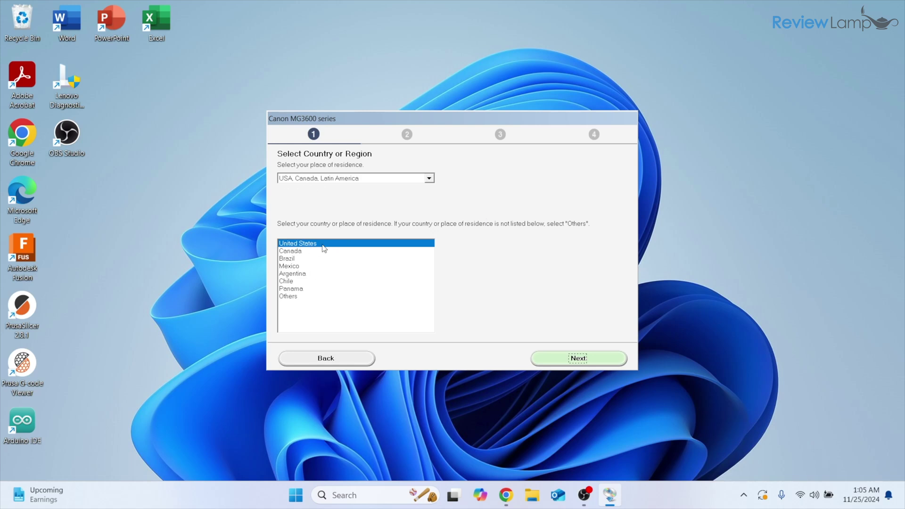
pyautogui.click(579, 359)
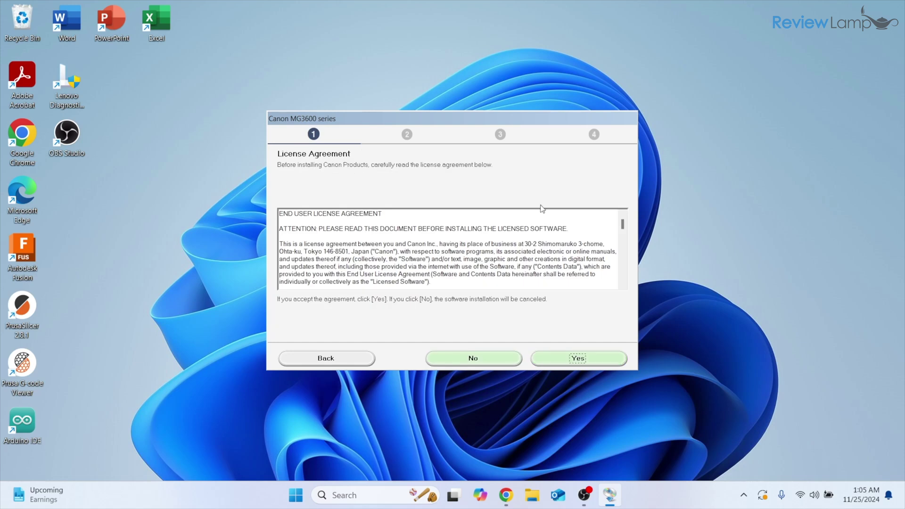
pyautogui.moveTo(622, 223); pyautogui.dragTo(631, 296)
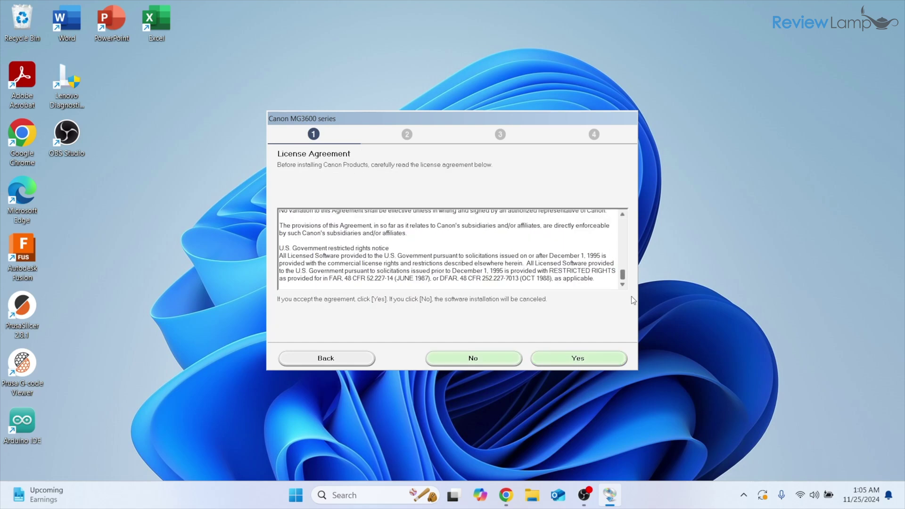
pyautogui.click(599, 364)
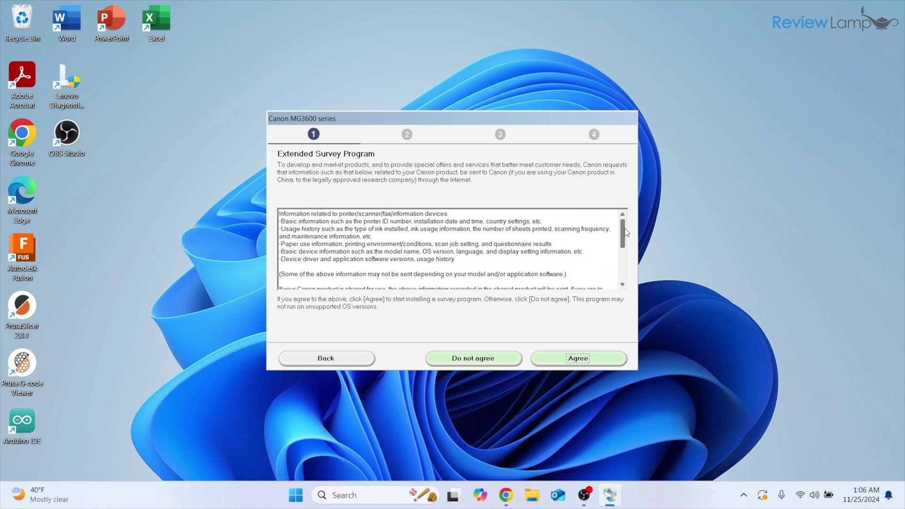
# - Agree to the Extended Survey Program and continue past the notice about allowing install wizard processes
pyautogui.moveTo(626, 232); pyautogui.dragTo(626, 289)
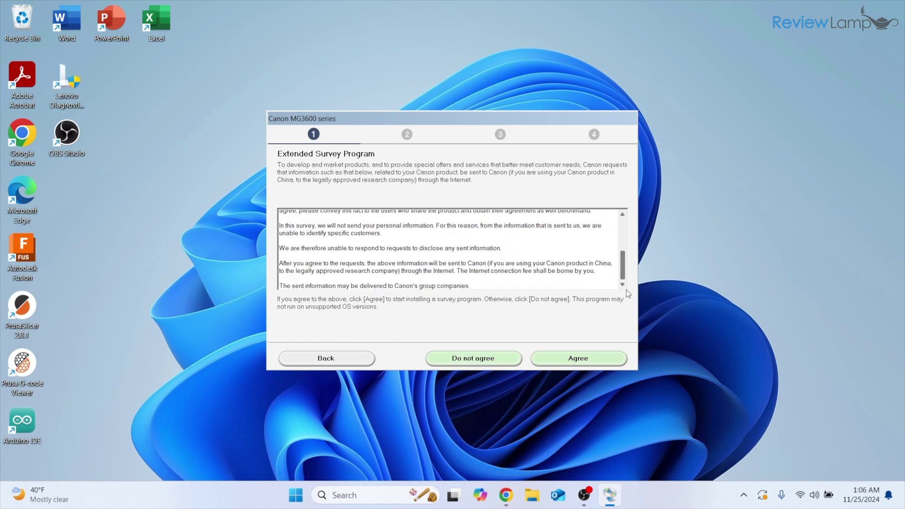
pyautogui.click(605, 361)
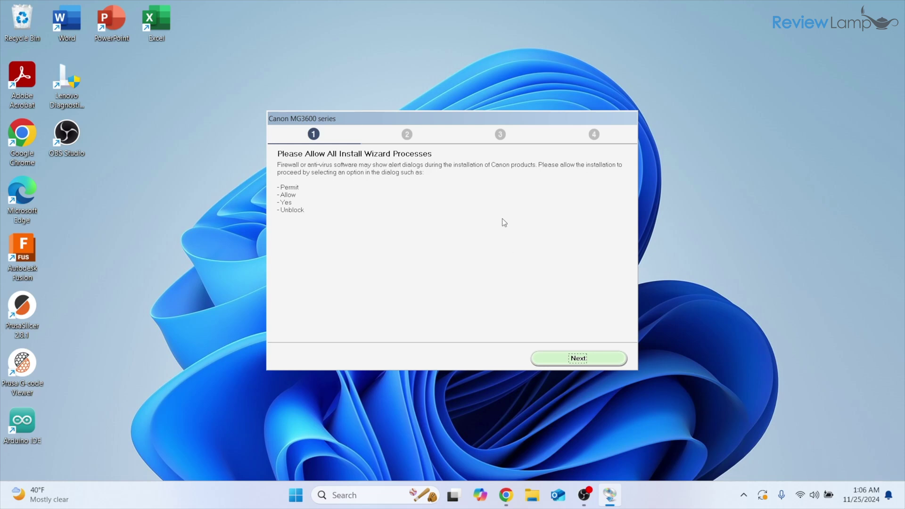
pyautogui.click(587, 359)
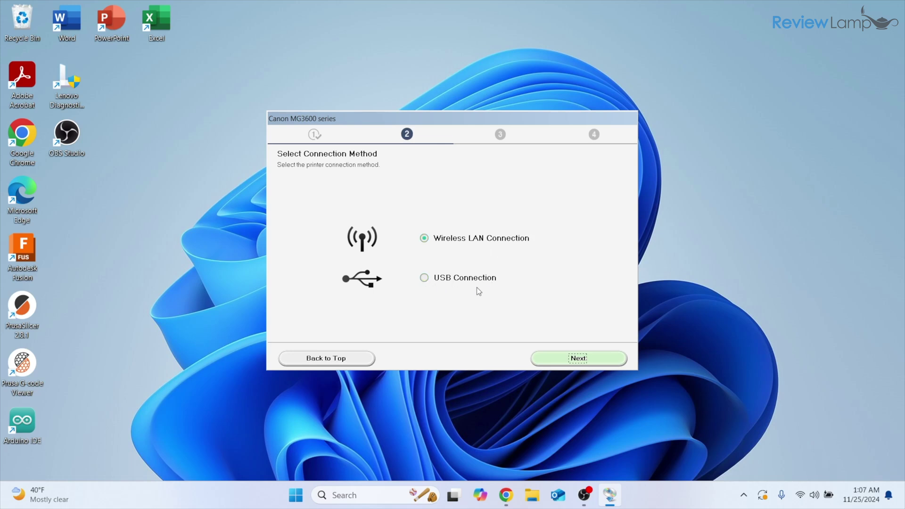
# - Choose a Wireless LAN Connection via wireless router and select the printer found on the network
pyautogui.click(578, 358)
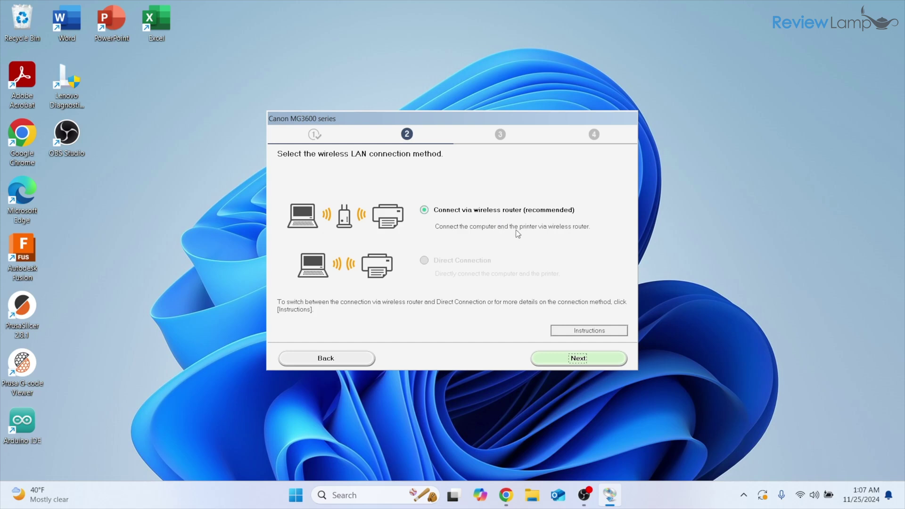
pyautogui.click(578, 360)
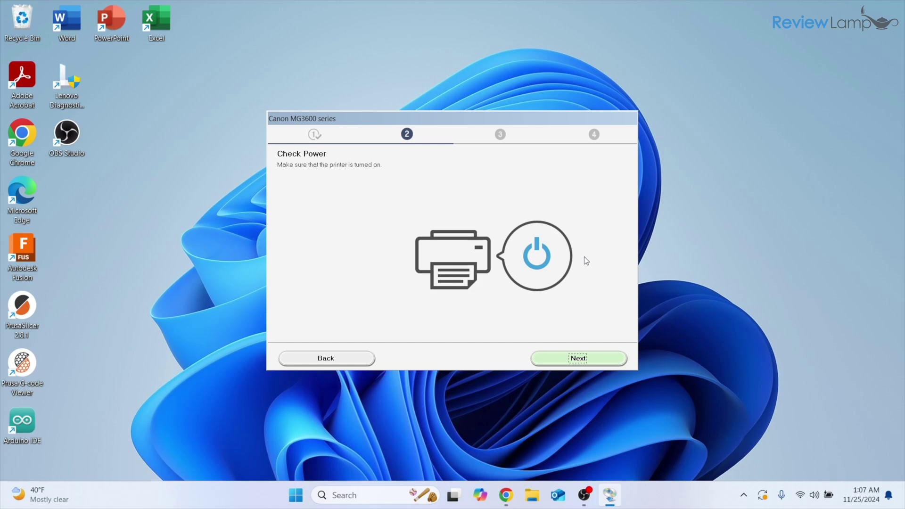
pyautogui.click(588, 361)
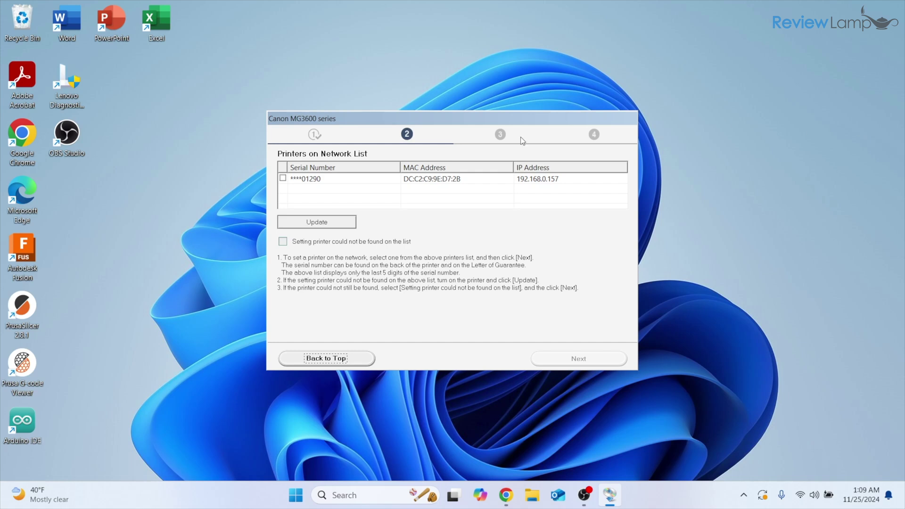
pyautogui.click(283, 179)
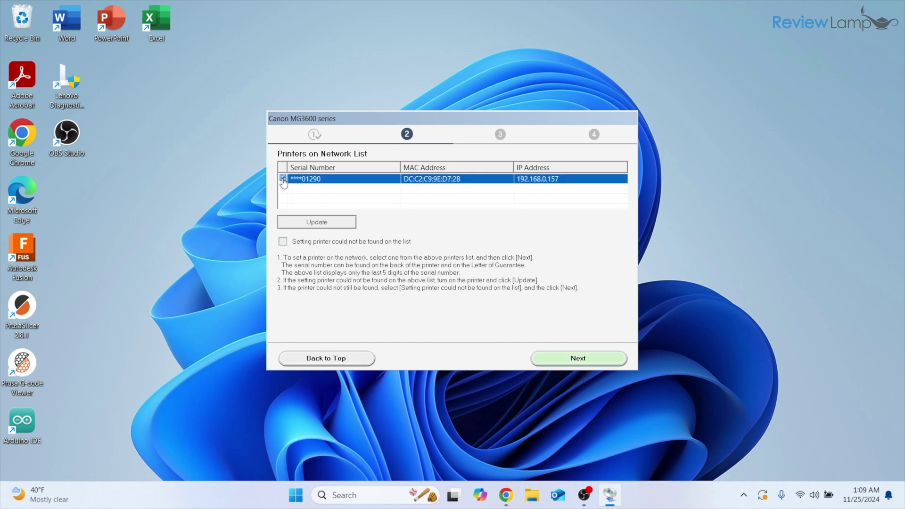
pyautogui.click(589, 359)
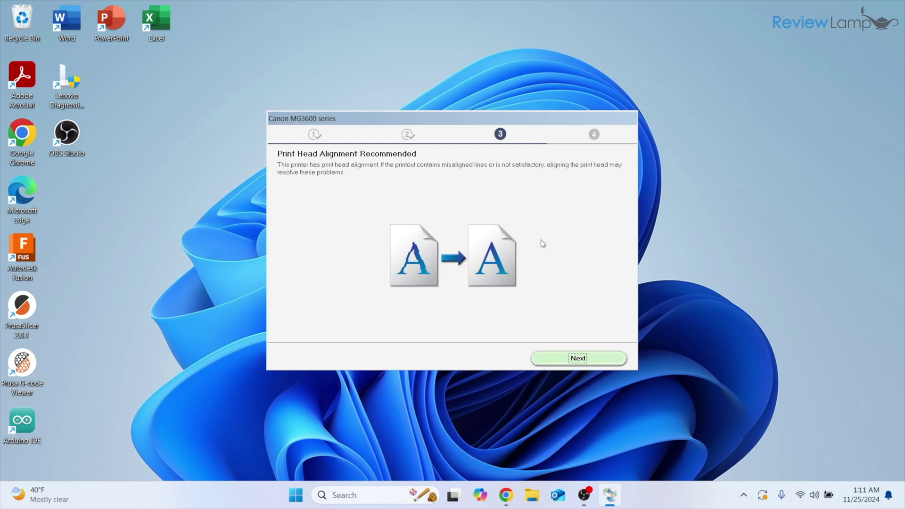
# - Continue past the print head alignment recommendation, execute the test print and proceed to the software installation list
pyautogui.click(589, 358)
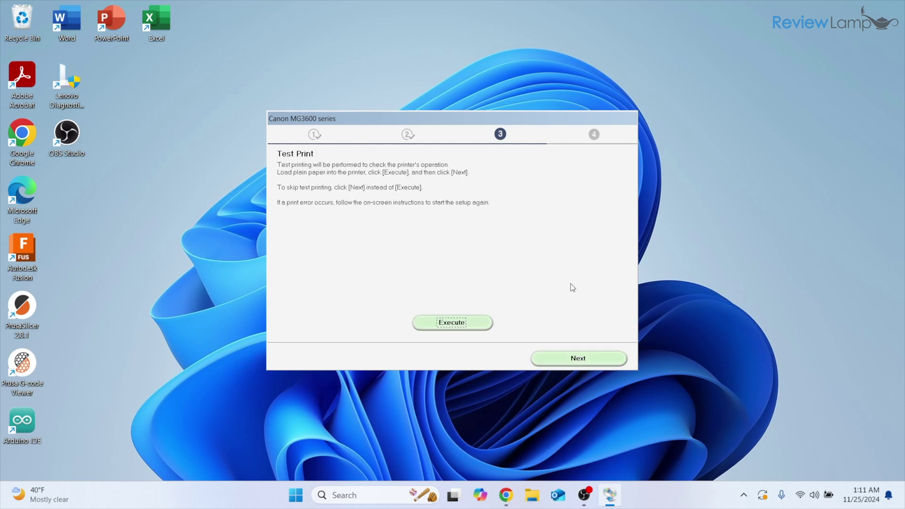
pyautogui.click(457, 323)
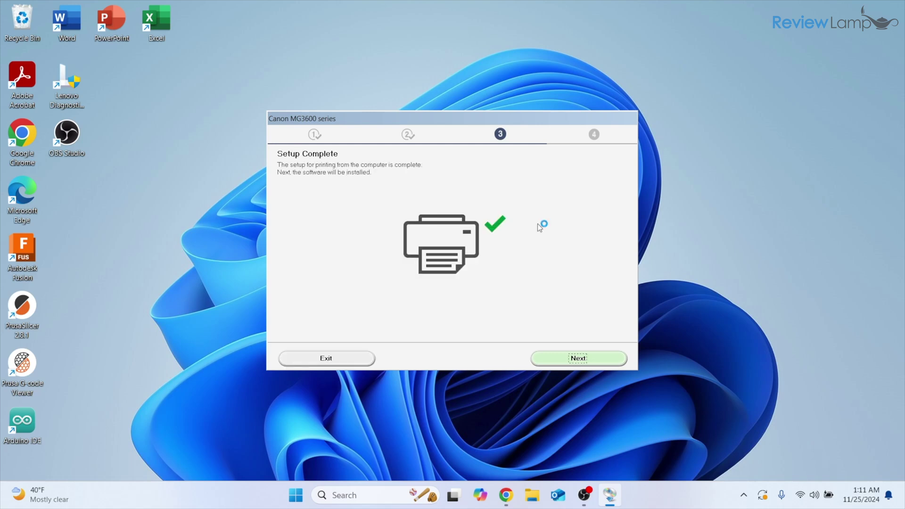
pyautogui.click(584, 360)
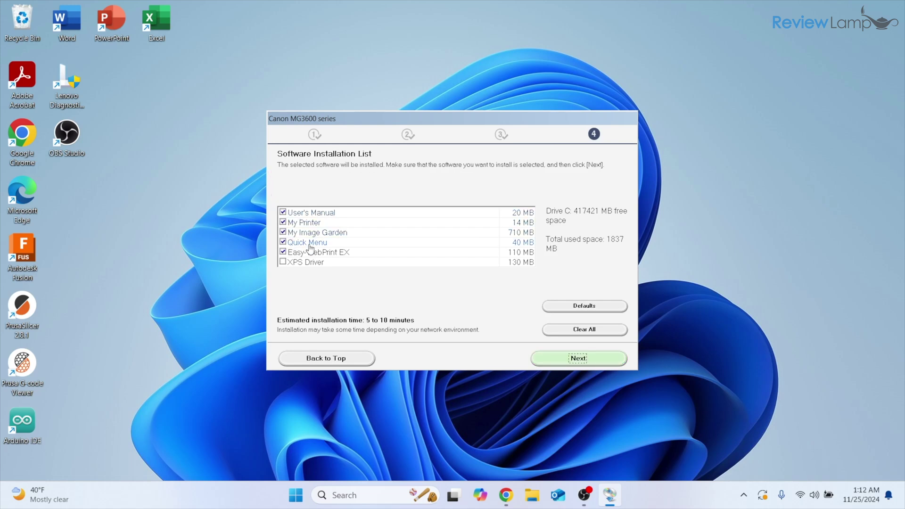
# - Exclude User's Manual, My Image Garden, Quick Menu and Easy-WebPrint EX, install only My Printer, and skip user registration
pyautogui.click(282, 213)
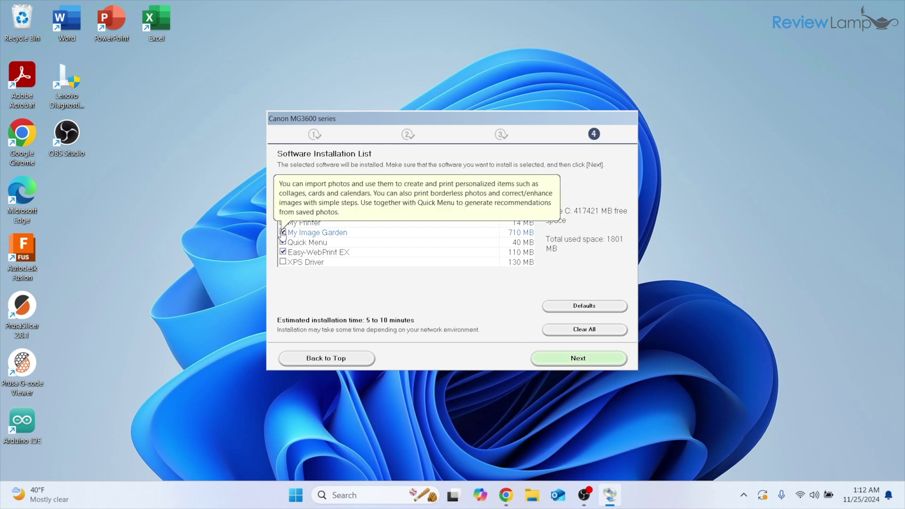
pyautogui.click(283, 233)
pyautogui.click(283, 242)
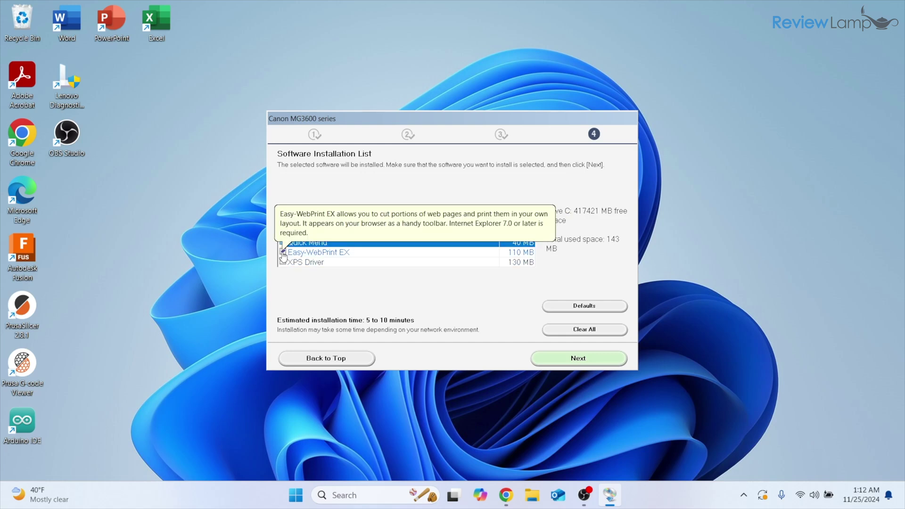
pyautogui.click(283, 254)
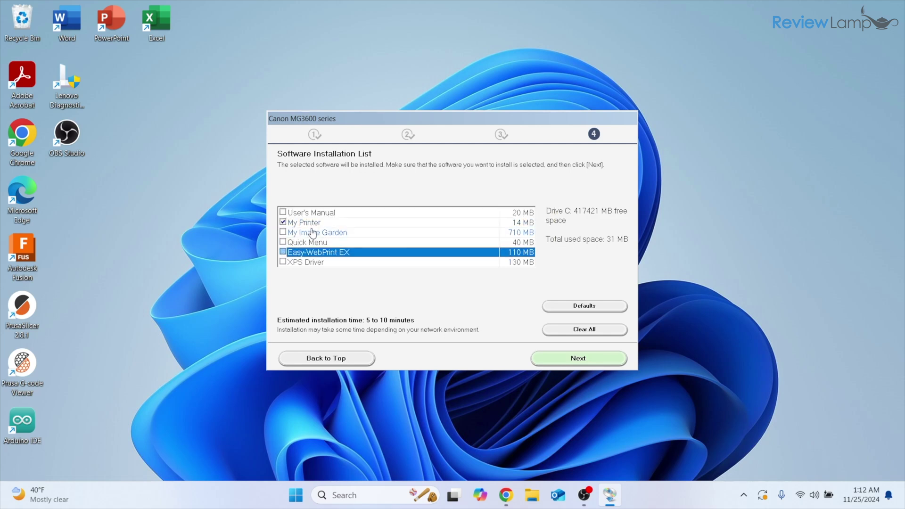
pyautogui.moveTo(314, 235)
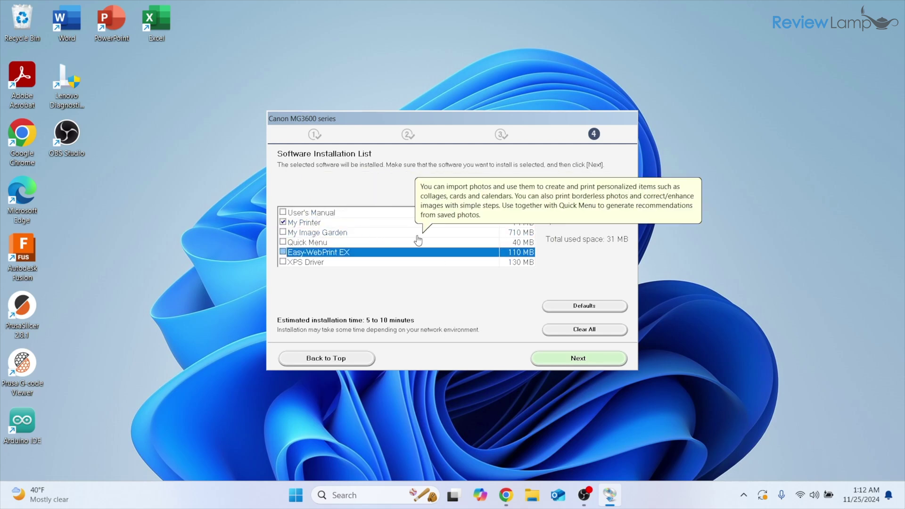
pyautogui.click(571, 357)
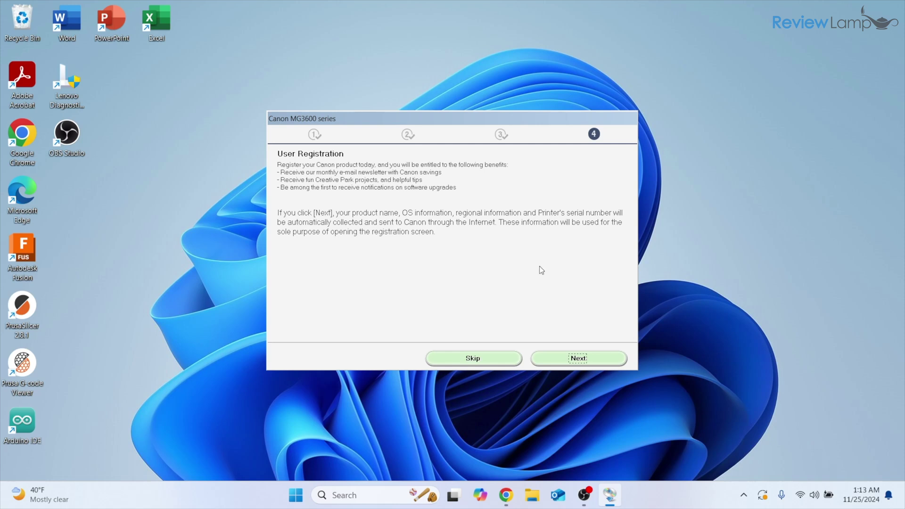
pyautogui.click(483, 359)
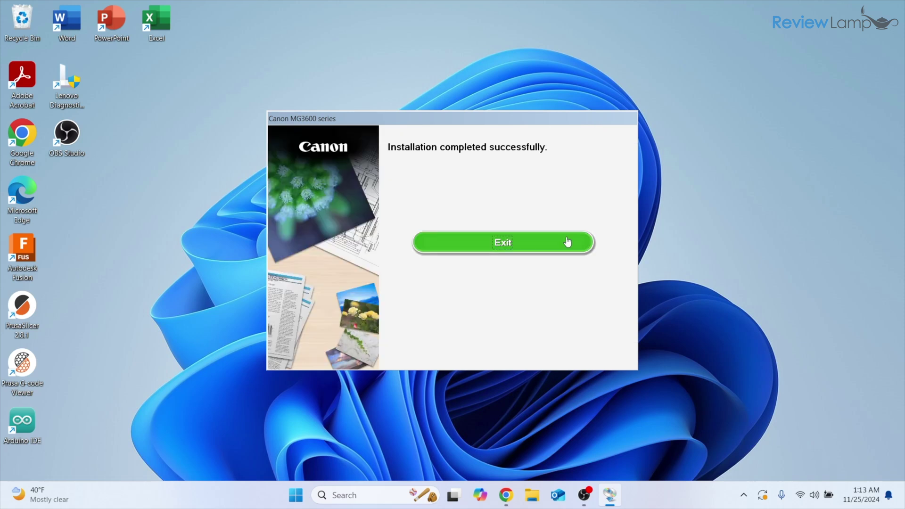